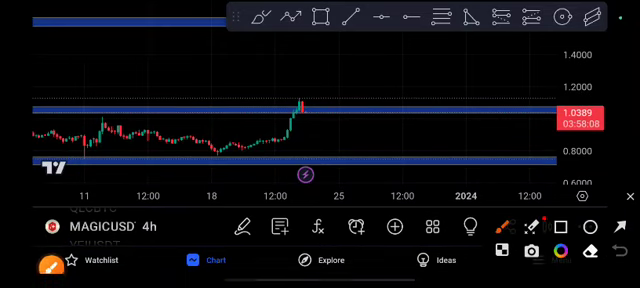
Pan the chart toward the upper zone and make trial sketches with a left-toolbar drawing tool.
mouse_move(103, 121)
mouse_down()
mouse_move(174, 146)
mouse_move(281, 103)
mouse_move(292, 102)
mouse_move(318, 120)
mouse_move(328, 88)
mouse_up()
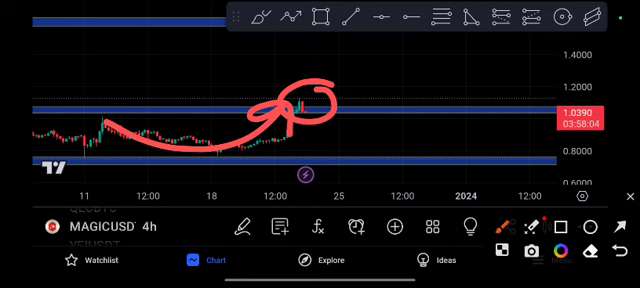
click(505, 227)
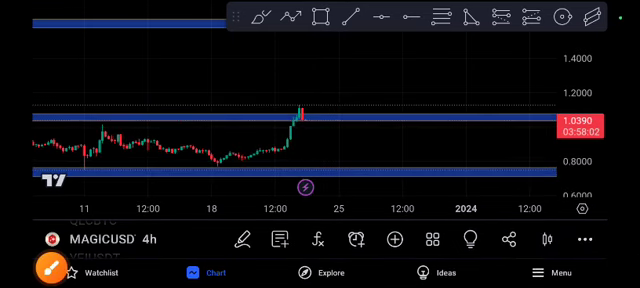
drag(300, 140, 256, 148)
click(50, 267)
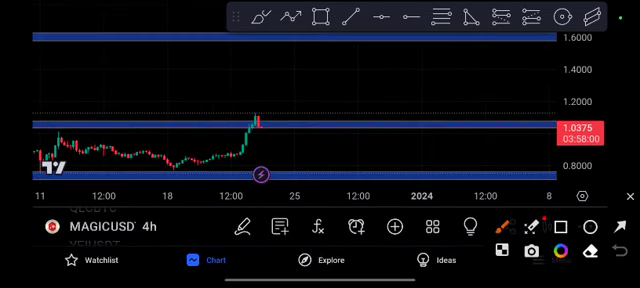
mouse_move(280, 90)
mouse_down()
mouse_move(318, 76)
mouse_move(252, 130)
mouse_move(300, 176)
mouse_up()
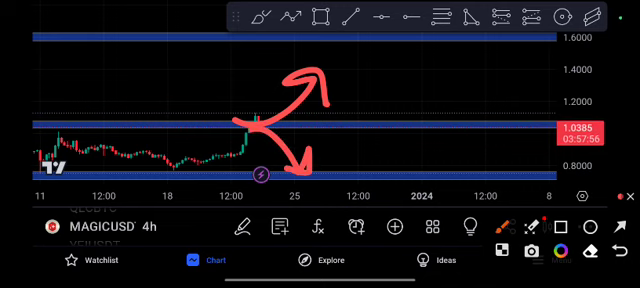
click(505, 227)
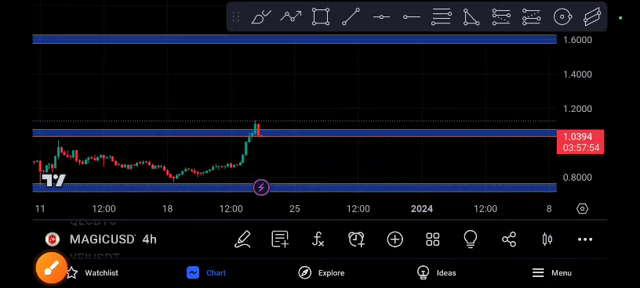
click(50, 267)
mouse_move(314, 104)
mouse_down()
mouse_move(220, 110)
mouse_move(308, 100)
mouse_up()
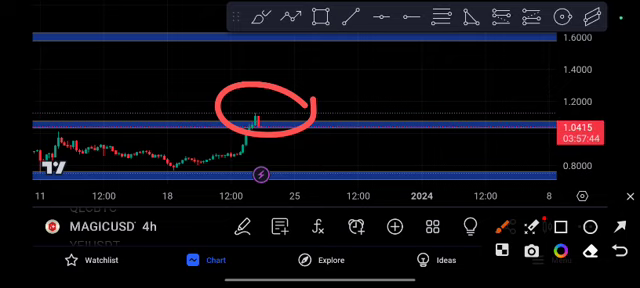
Make several more trial sketches on the chart with the same left-toolbar drawing tool.
click(505, 226)
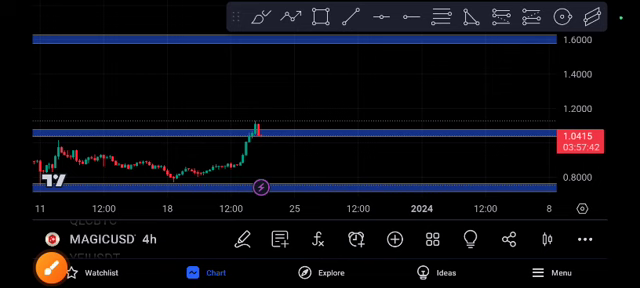
click(49, 267)
drag(254, 118, 367, 58)
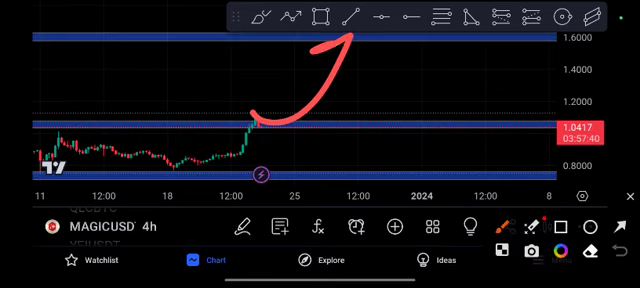
click(505, 226)
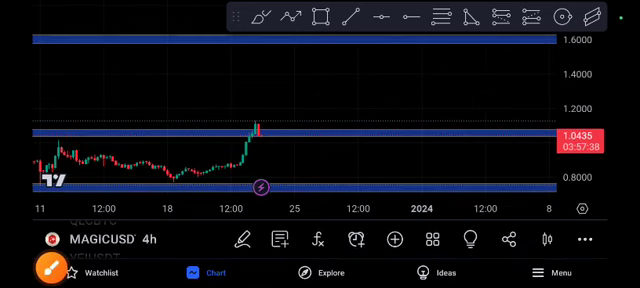
click(49, 267)
drag(285, 104, 282, 100)
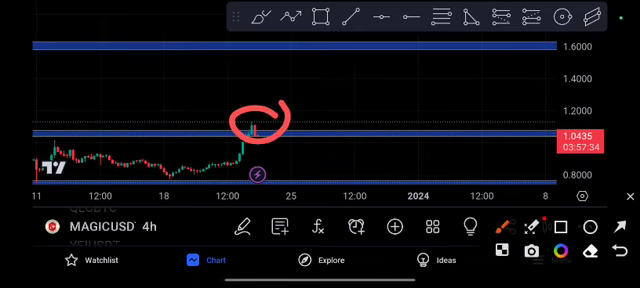
click(505, 226)
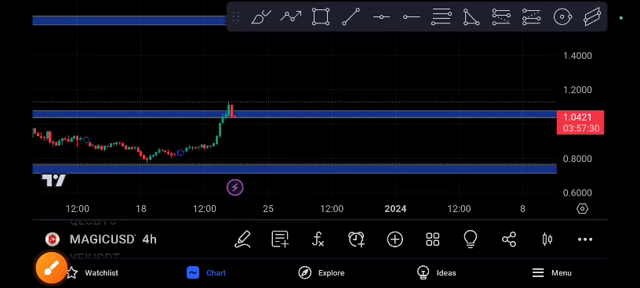
Select the lower support zone around 0.71–0.76, then draw two more trial strokes.
click(300, 168)
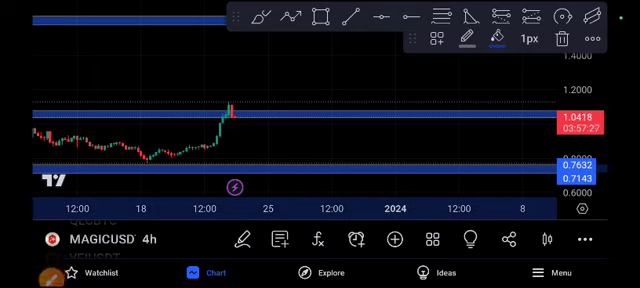
click(300, 140)
click(43, 264)
mouse_move(228, 100)
mouse_down()
mouse_move(235, 108)
mouse_move(266, 100)
mouse_move(291, 140)
mouse_up()
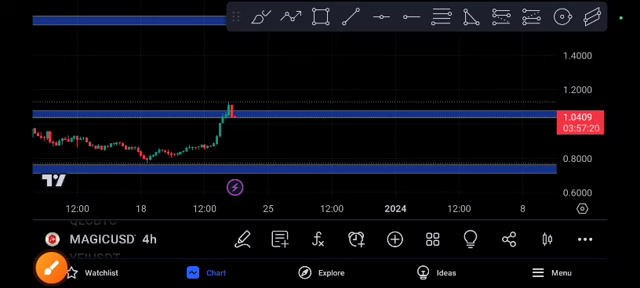
click(48, 267)
mouse_move(219, 103)
mouse_down()
mouse_move(251, 108)
mouse_move(240, 112)
mouse_move(272, 84)
mouse_move(293, 38)
mouse_move(318, 62)
mouse_up()
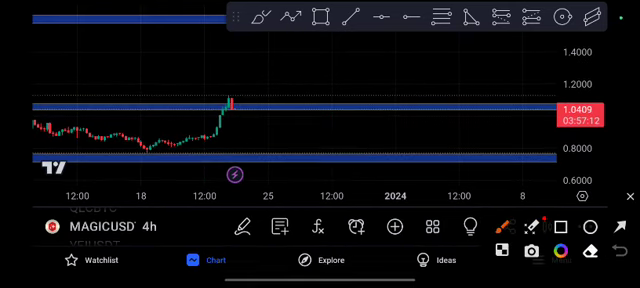
Select the middle 1.04–1.08 zone, leaving a faded downward sketch toward the lower zone.
drag(212, 97, 328, 88)
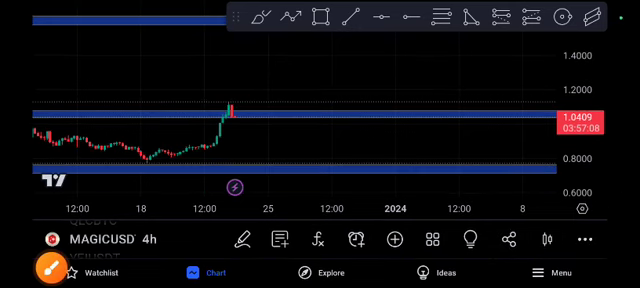
click(49, 267)
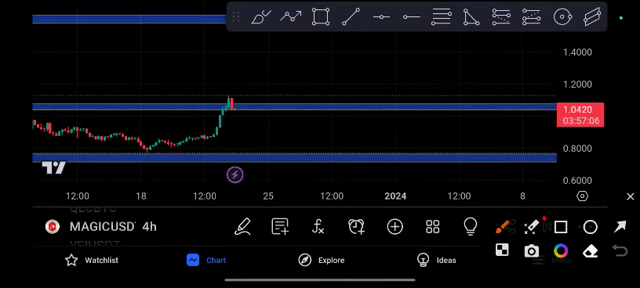
drag(233, 106, 268, 110)
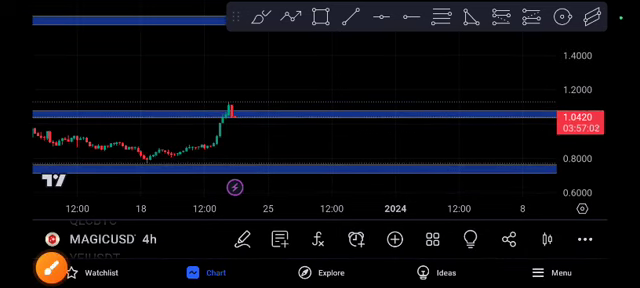
click(204, 114)
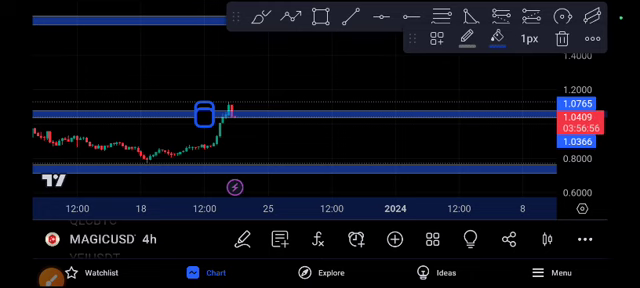
click(50, 278)
mouse_move(224, 110)
mouse_down()
mouse_move(284, 130)
mouse_move(262, 152)
mouse_up()
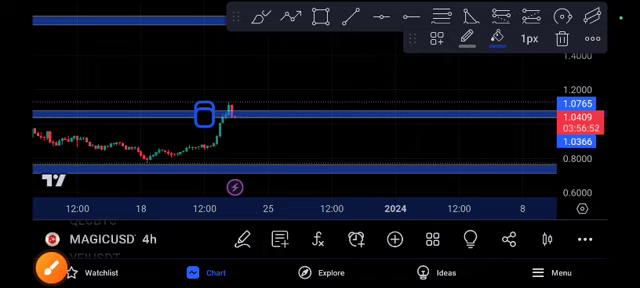